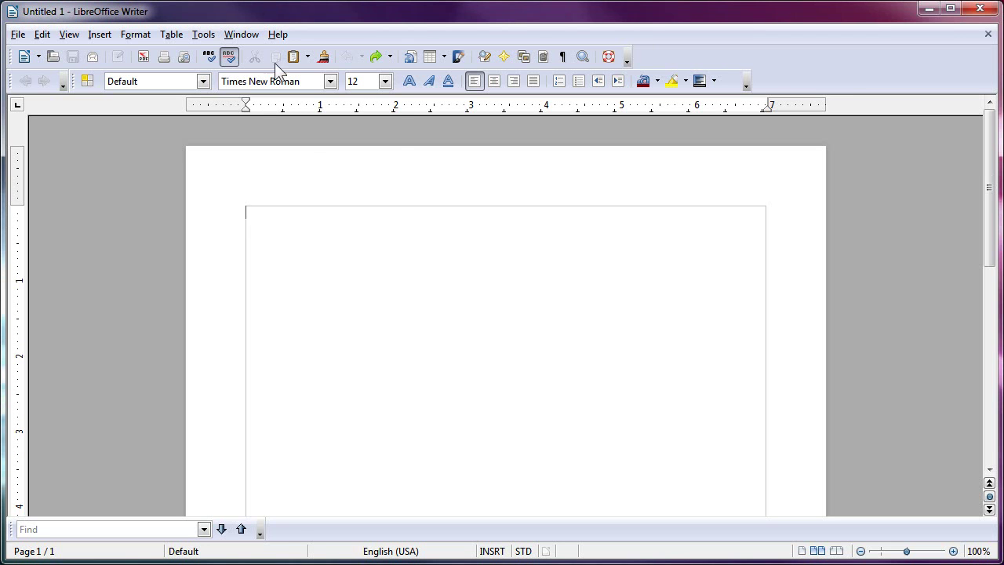
Step: View the LibreOffice version information from the Help menu, then dismiss it
left_click(278, 34)
left_click(310, 133)
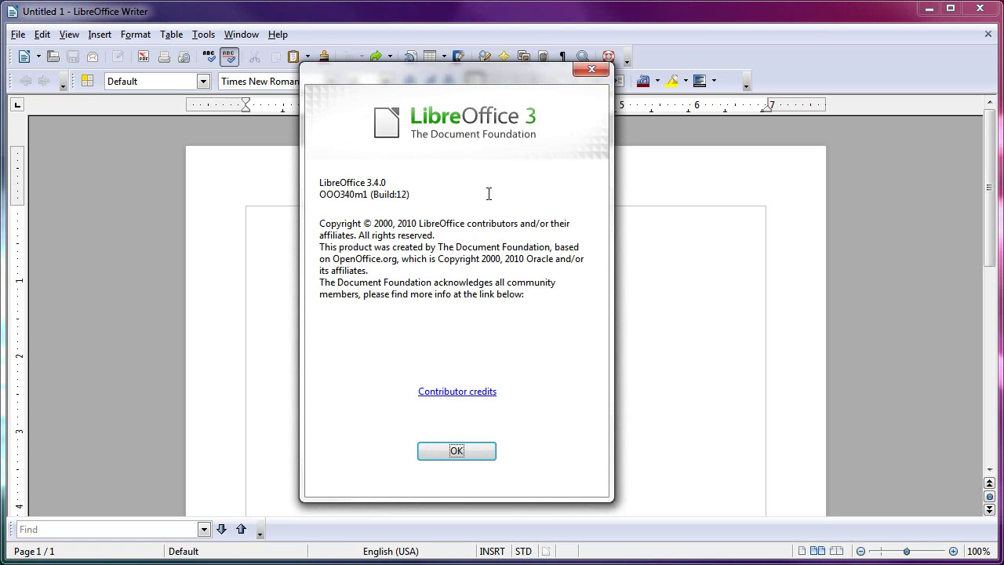
left_click(590, 70)
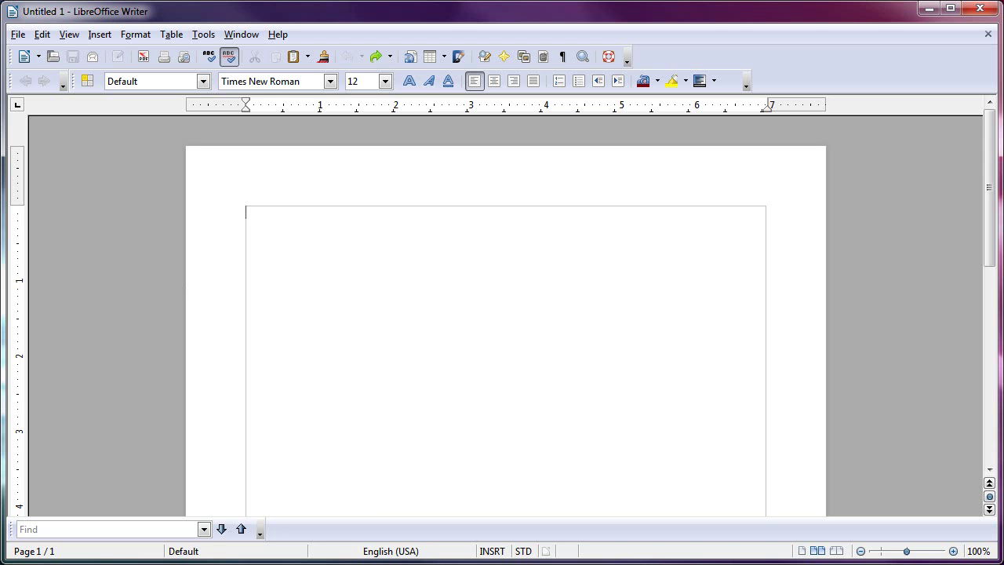
Step: In Chrome, select the TechCrunch article from the byline to the end of the Update paragraph
mouse_move(502, 563)
left_click(102, 556)
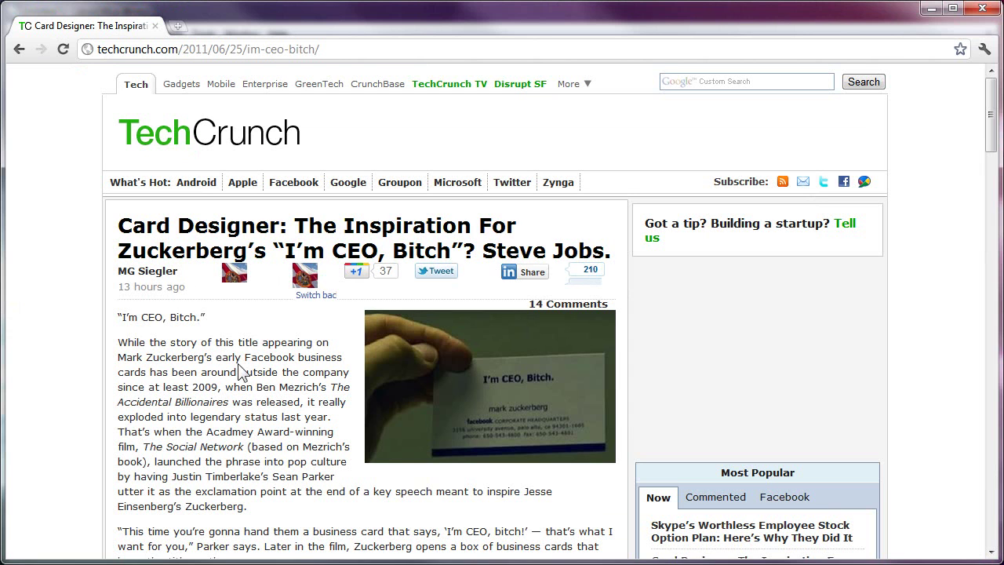
scroll(274, 369, "down", 1)
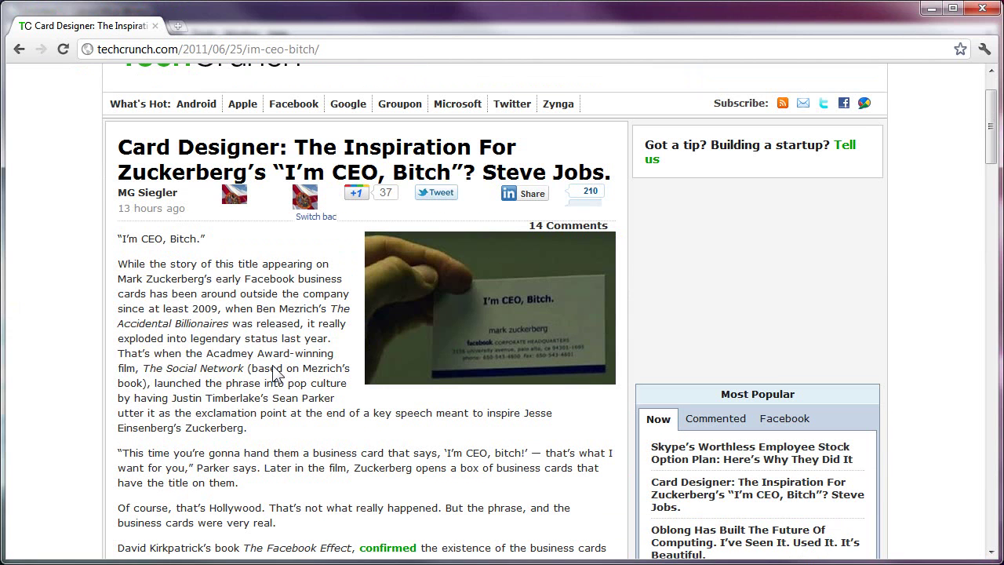
mouse_move(521, 224)
left_mouse_down()
mouse_move(600, 242)
mouse_move(516, 454)
left_mouse_up()
scroll(510, 451, "down", 10)
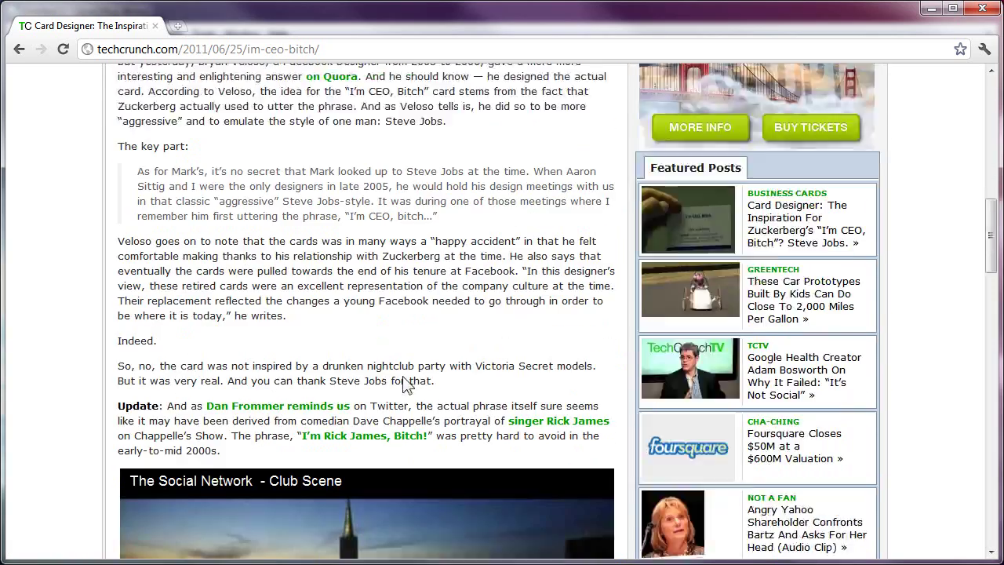
left_click(240, 382, "shift")
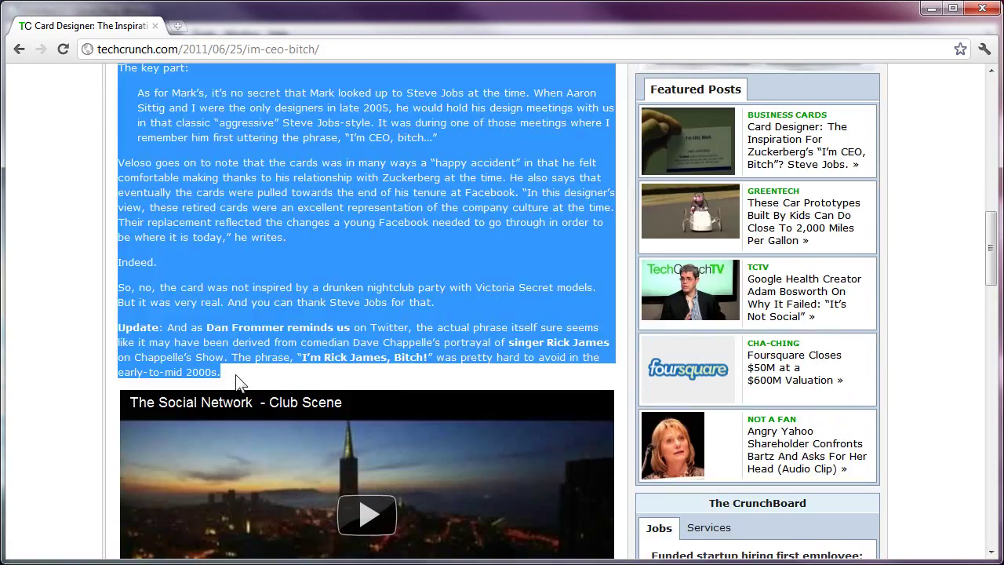
scroll(240, 383, "up", 10)
scroll(174, 312, "up", 2)
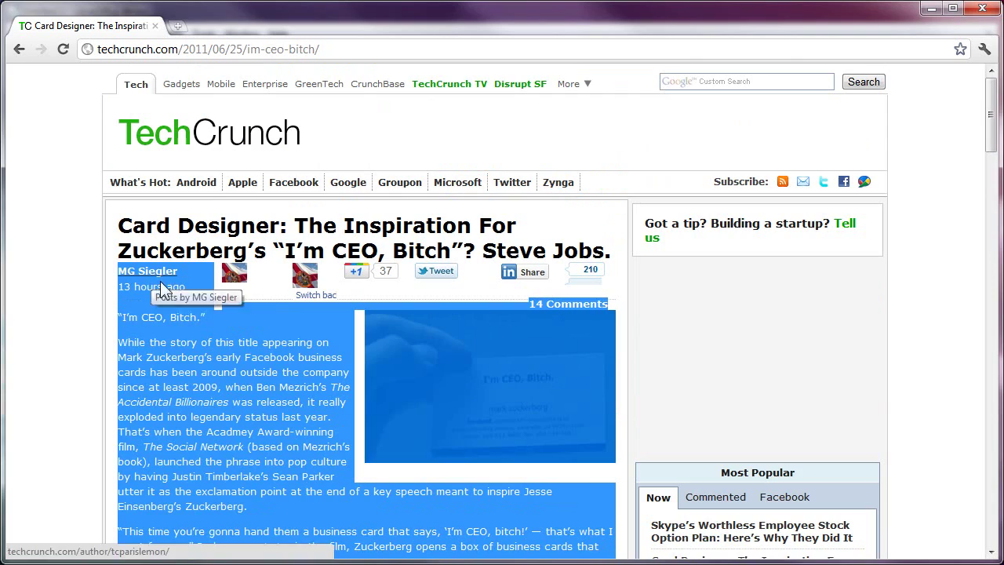
scroll(175, 314, "down", 6)
scroll(175, 314, "down", 4)
scroll(213, 296, "up", 9)
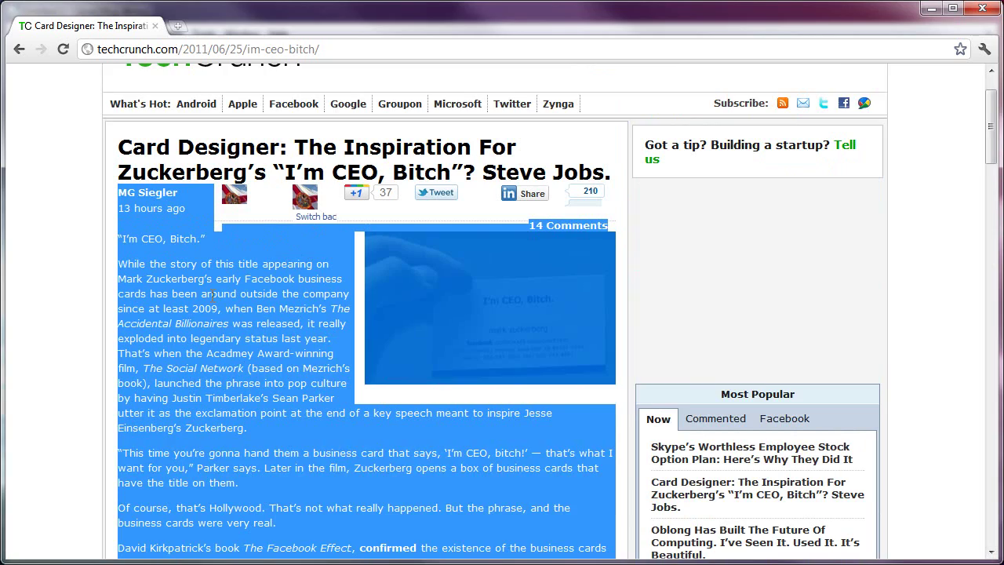
scroll(213, 296, "down", 1)
Step: Copy the selected article text and clear the page selection
right_click(282, 250)
left_click(298, 259)
left_click(264, 250)
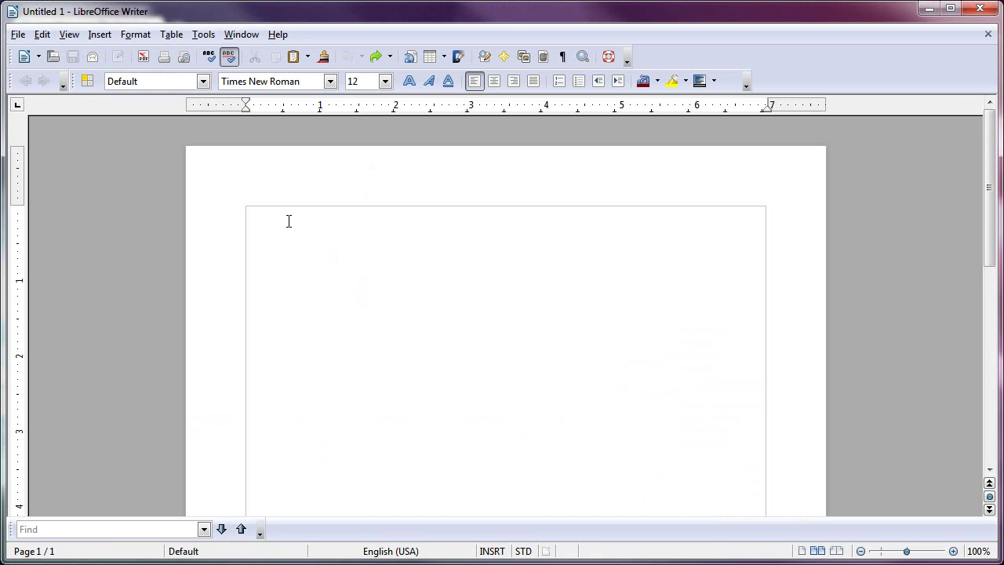
Step: Paste the TechCrunch article into the blank Writer document and check the business-card photo
right_click(289, 222)
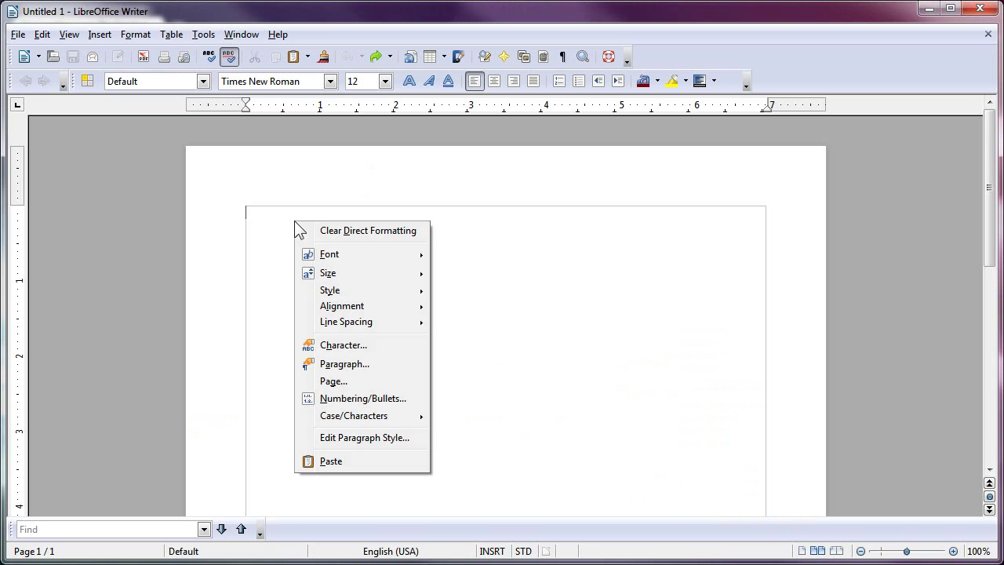
left_click(328, 460)
scroll(372, 362, "up", 10)
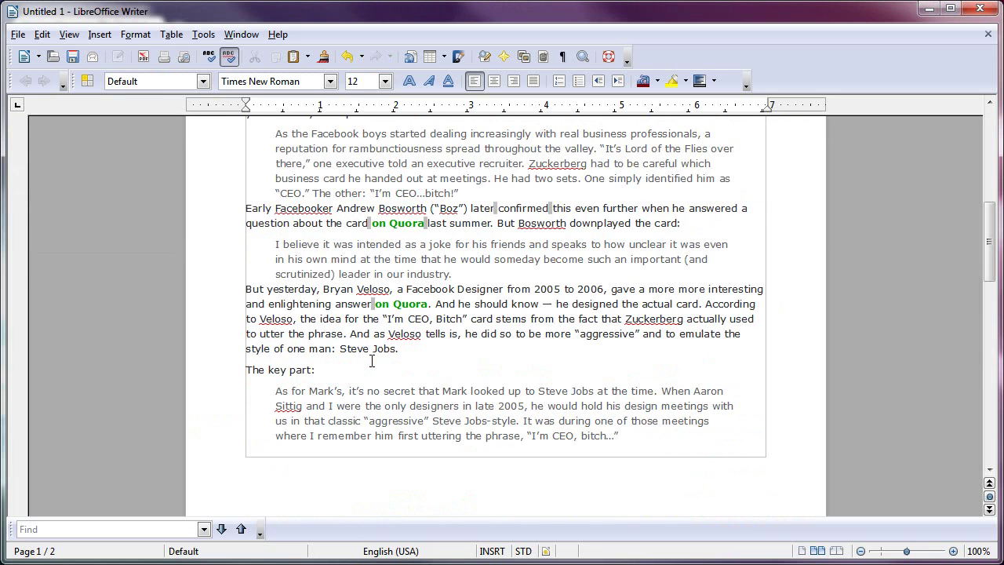
scroll(431, 353, "up", 6)
scroll(499, 330, "up", 3)
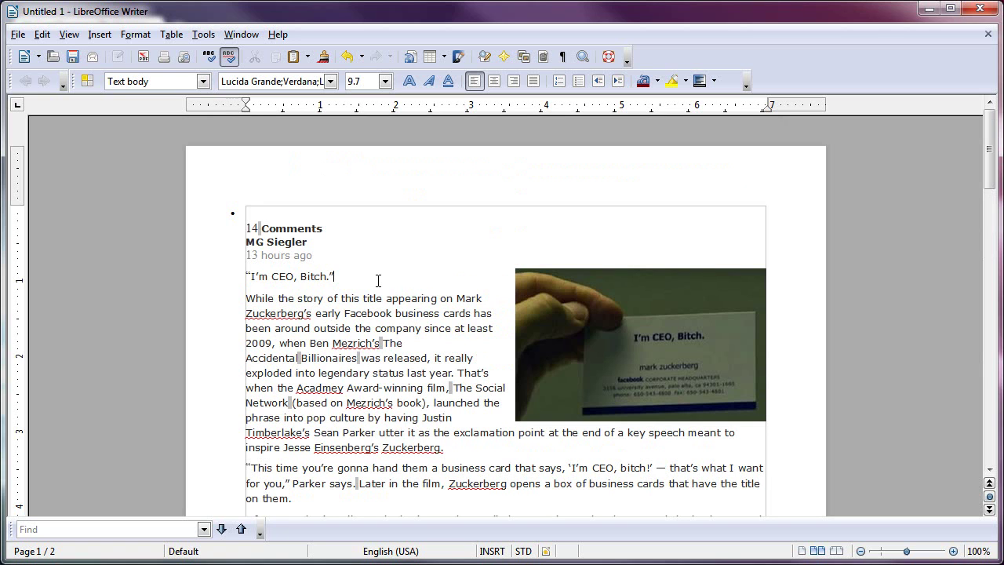
left_click(660, 318)
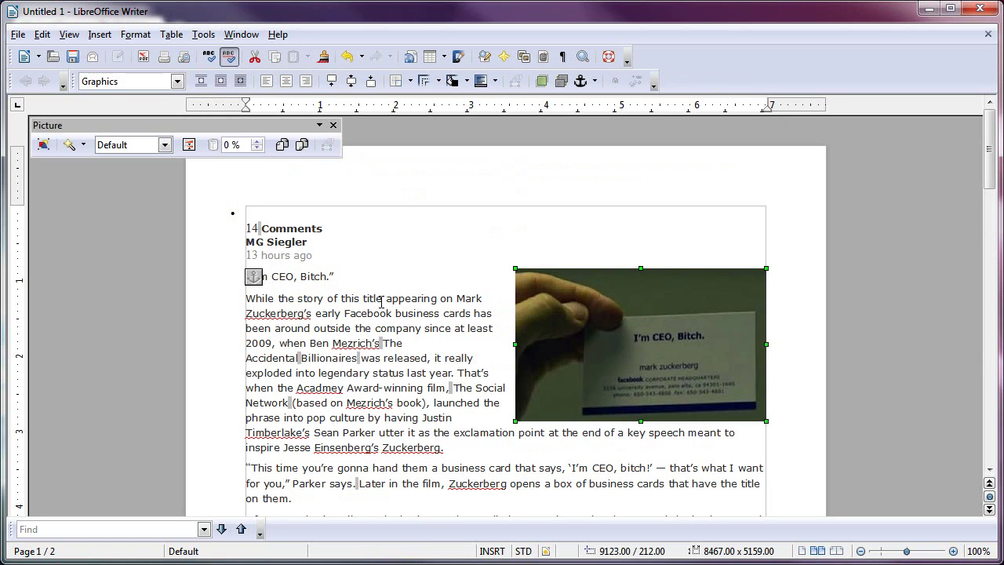
left_click(364, 279)
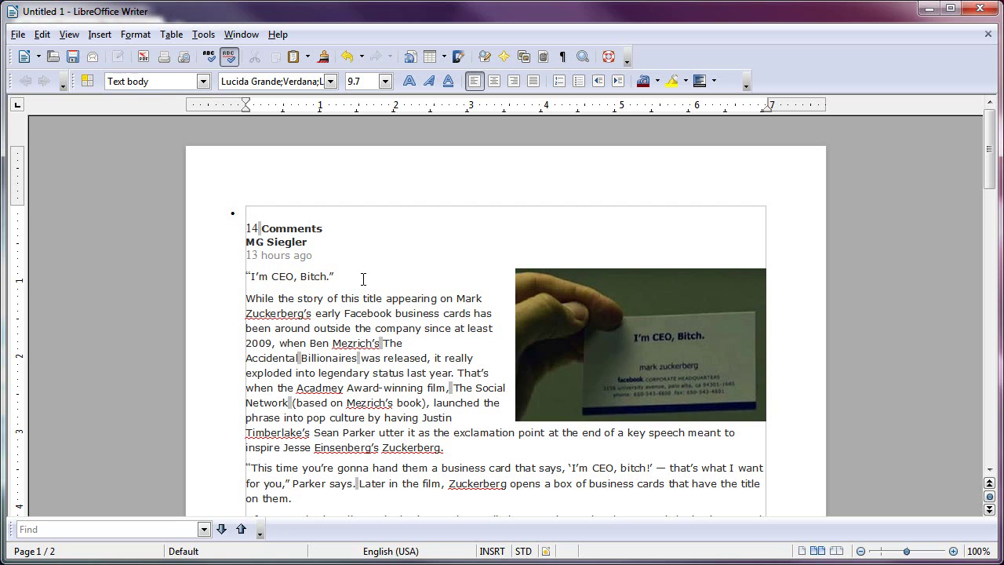
Step: Break the aa4.jpg photo's web link via Edit > Links, confirming the removal
left_click(47, 35)
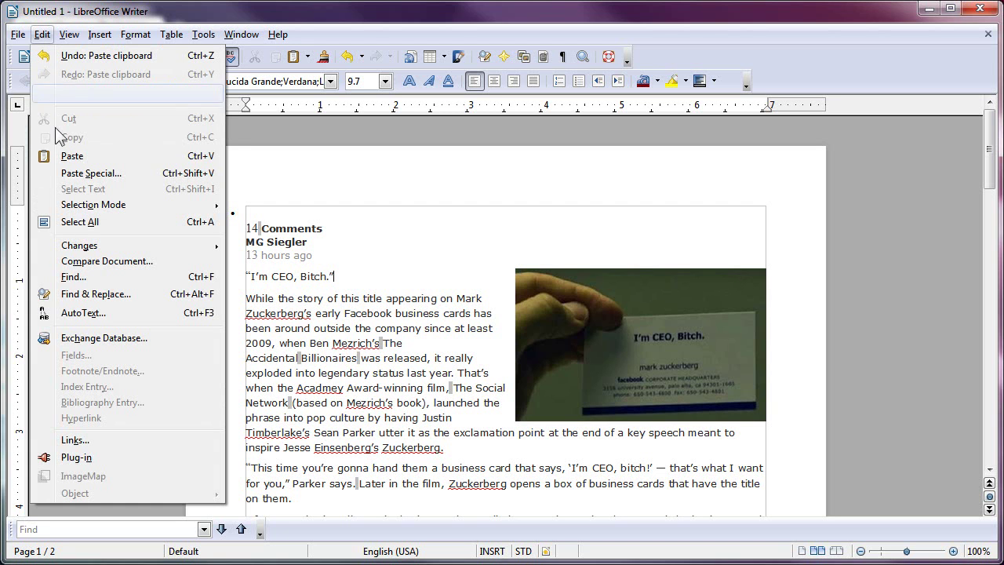
left_click(74, 440)
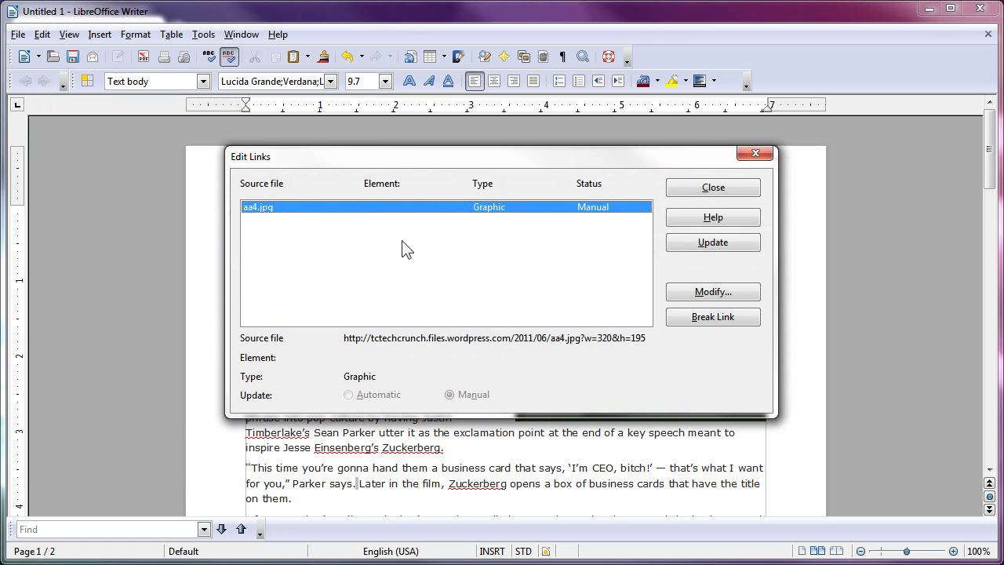
left_click(709, 317)
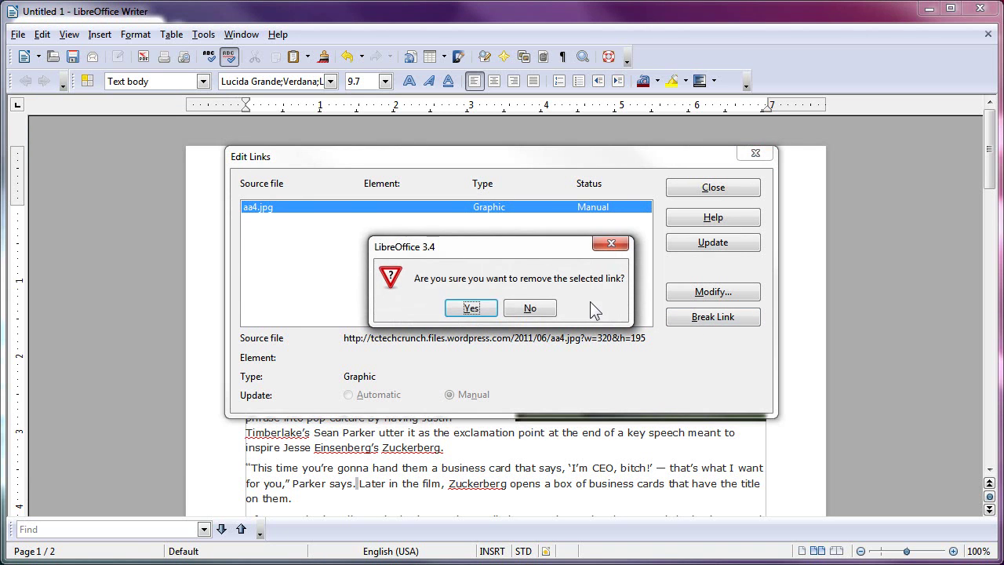
left_click(471, 308)
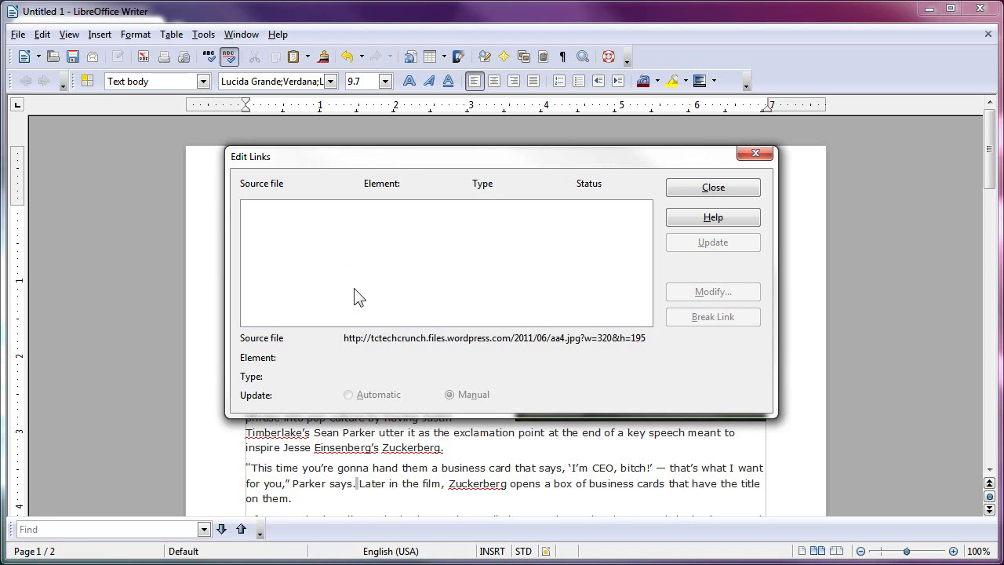
left_click(713, 188)
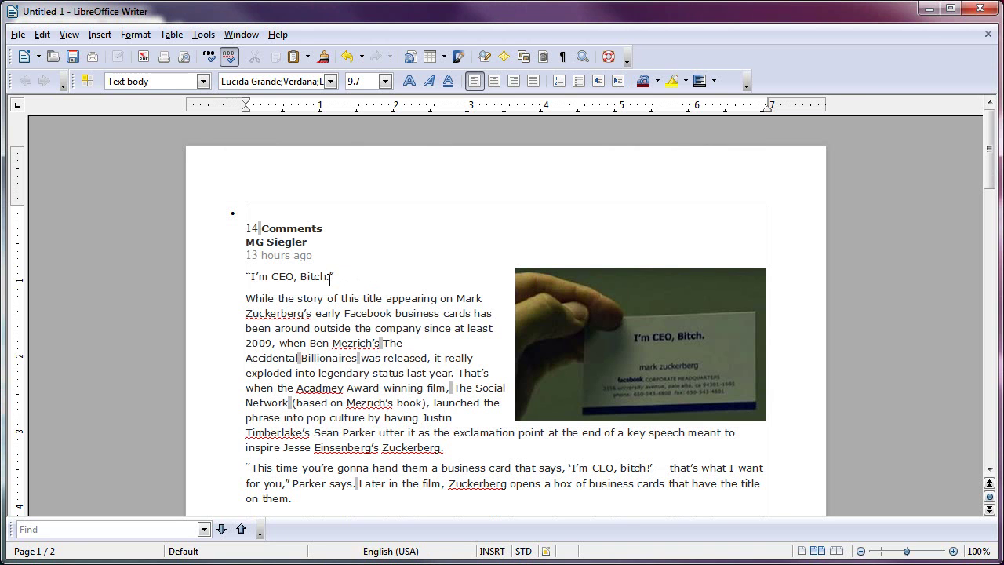
left_click(17, 35)
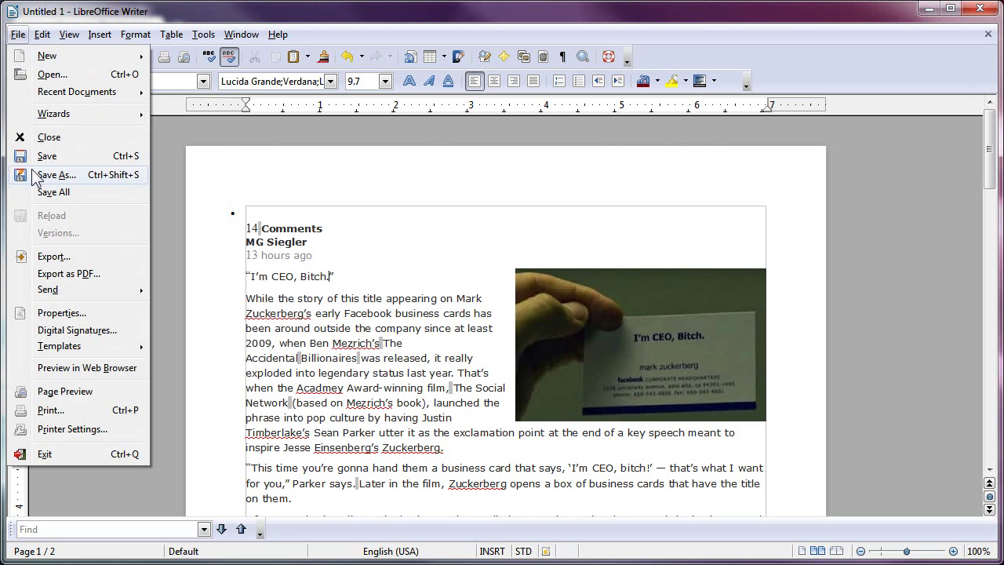
left_click(405, 329)
left_click(652, 332)
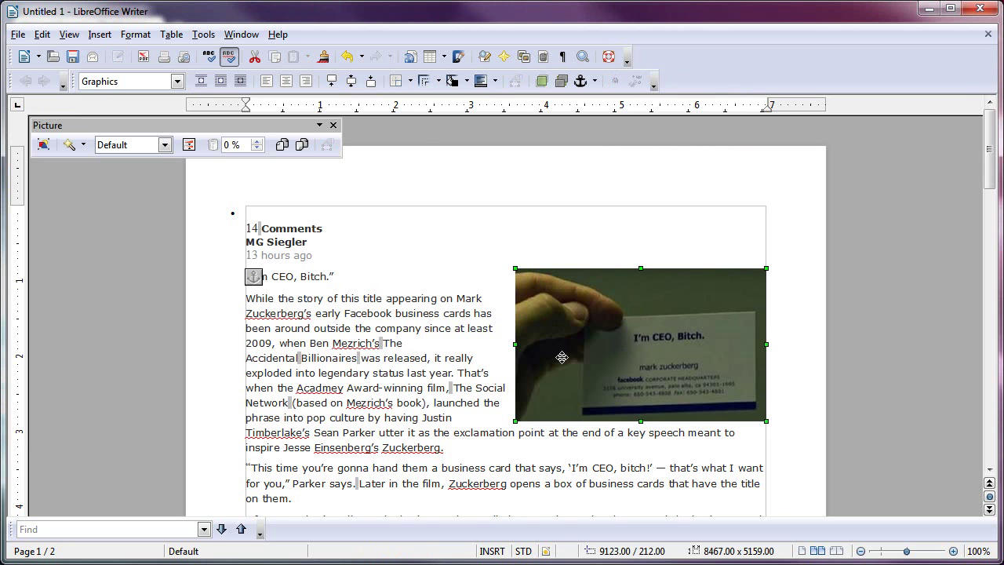
left_click(438, 310)
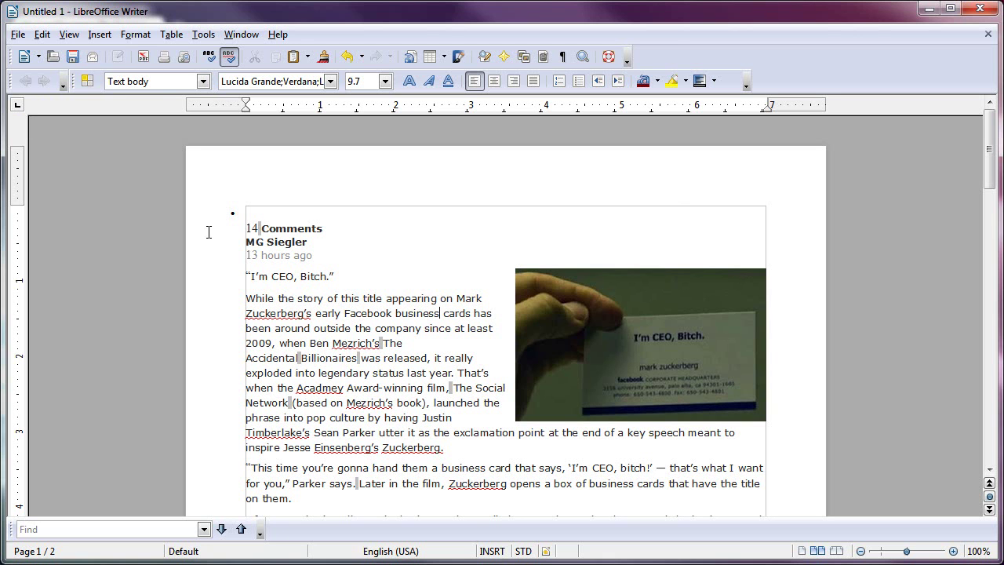
left_click(142, 58)
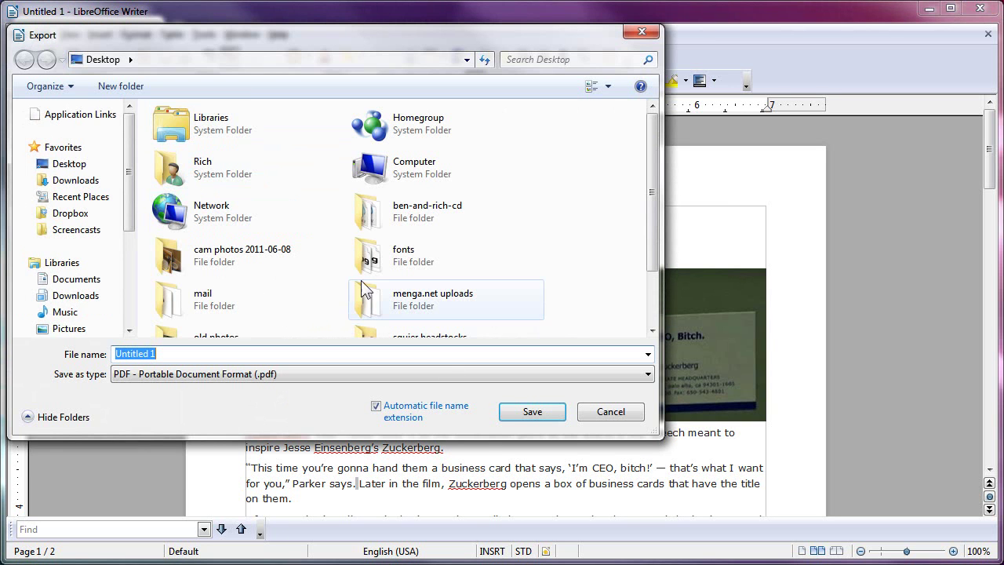
left_click(616, 420)
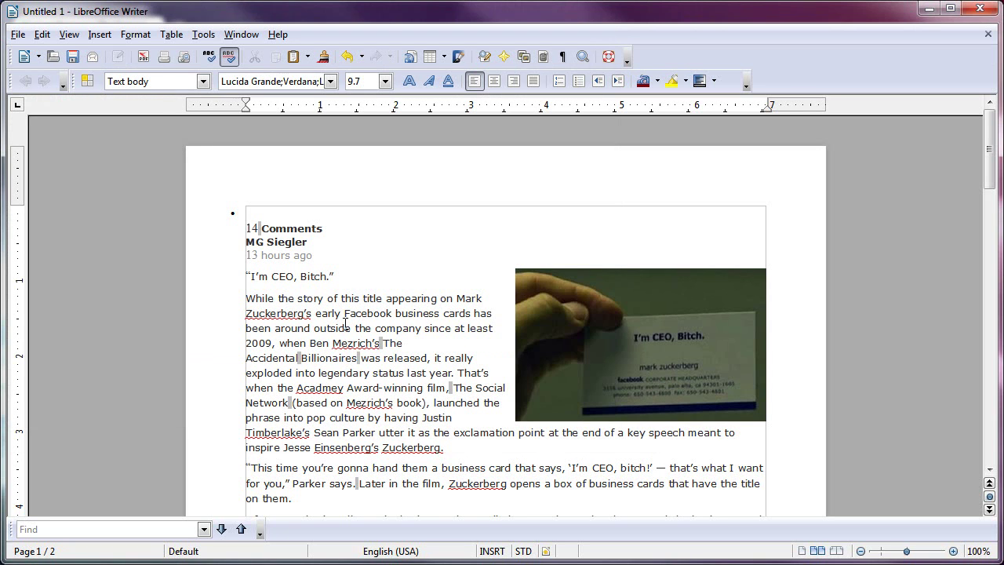
left_click(42, 34)
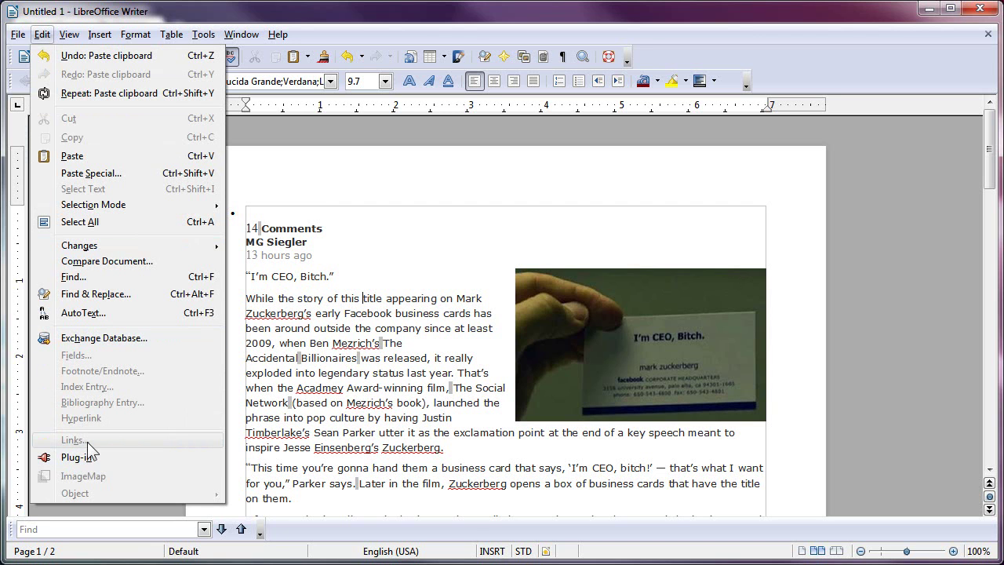
left_click(455, 362)
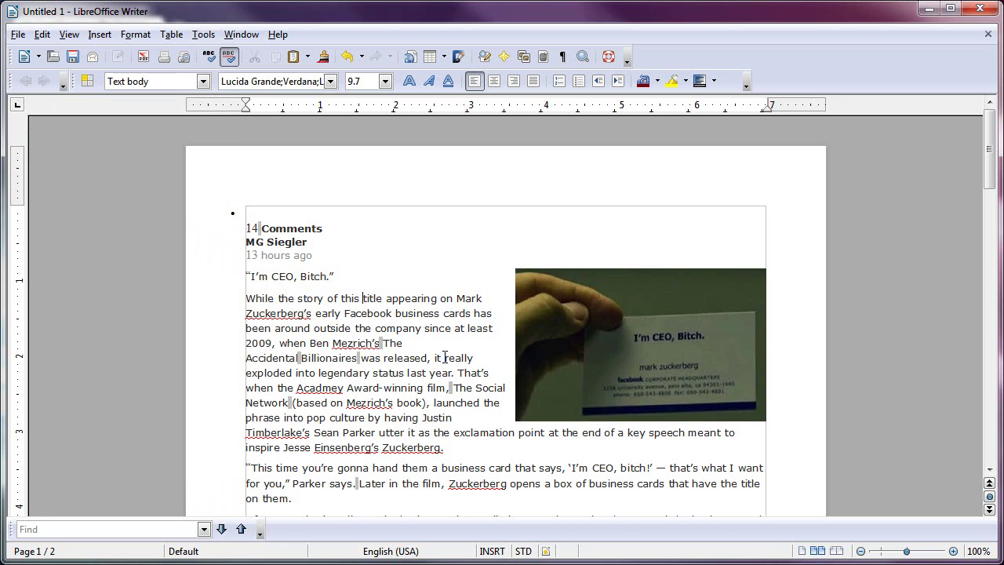
left_click(590, 322)
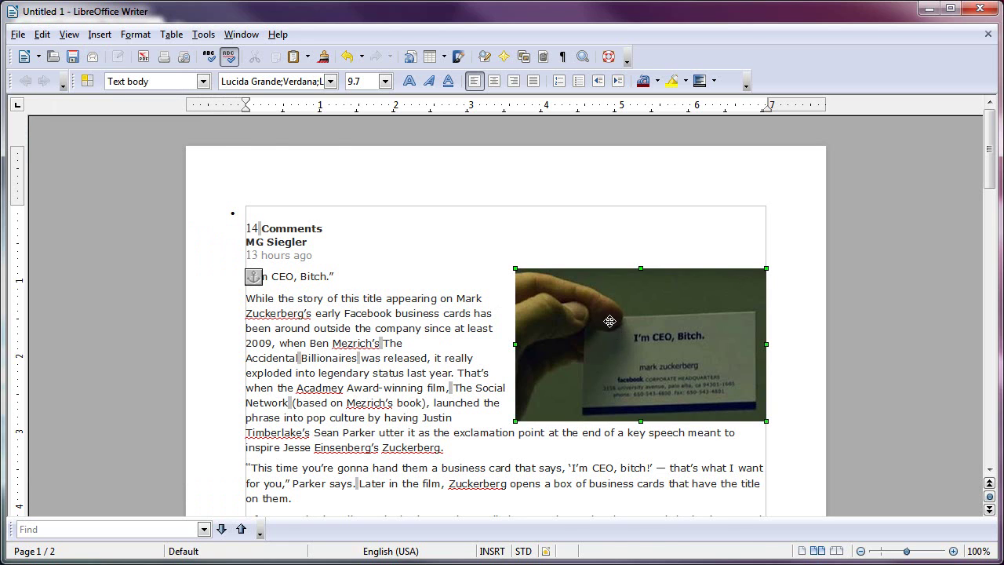
left_click(429, 301)
left_click(40, 36)
left_click(42, 34)
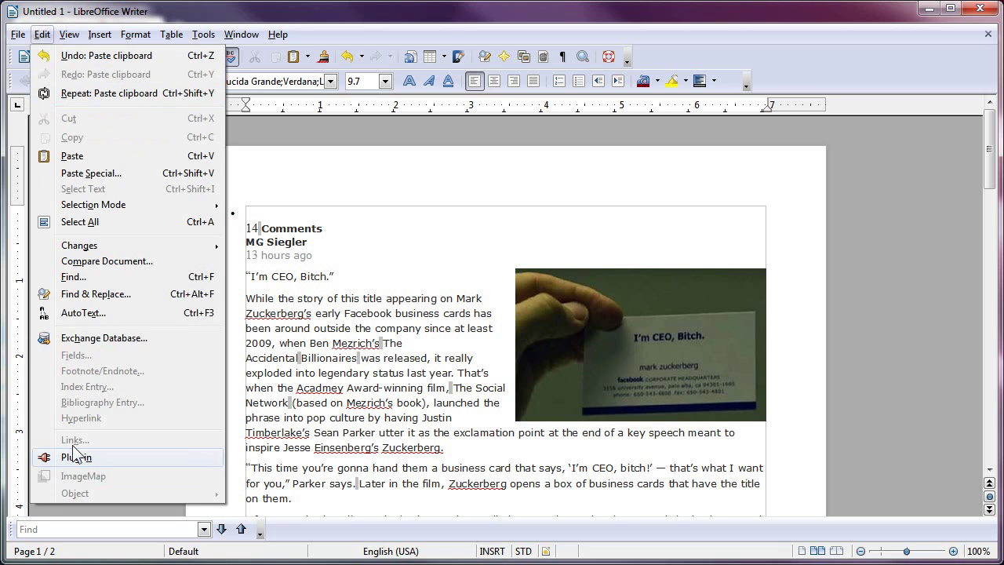
left_click(452, 342)
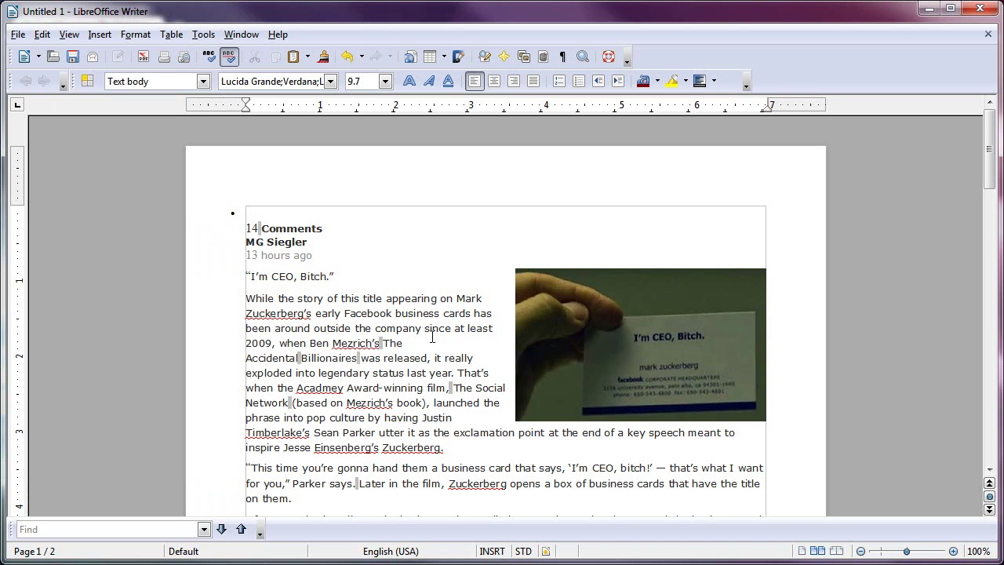